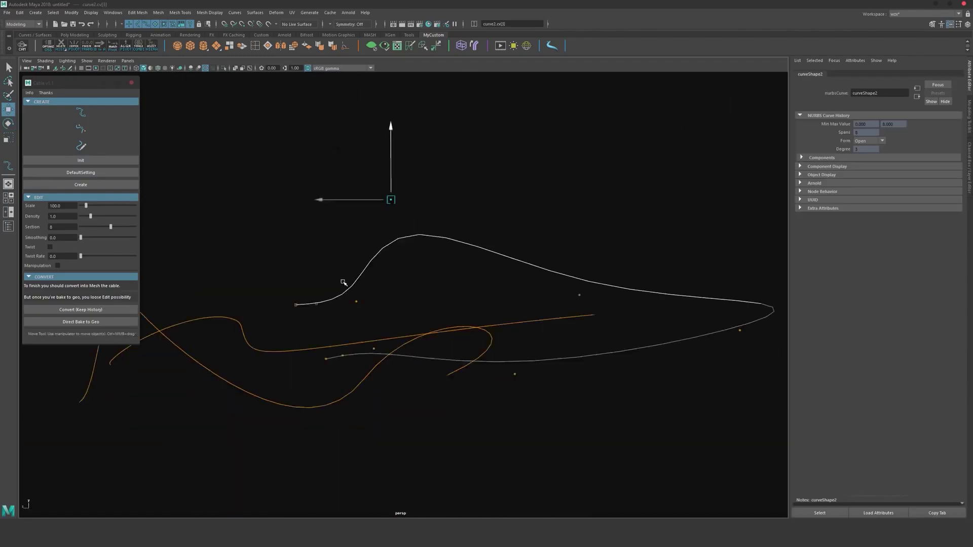
- Create tube cables from the sketched curves, change their side count and make them much thicker
click(105, 186)
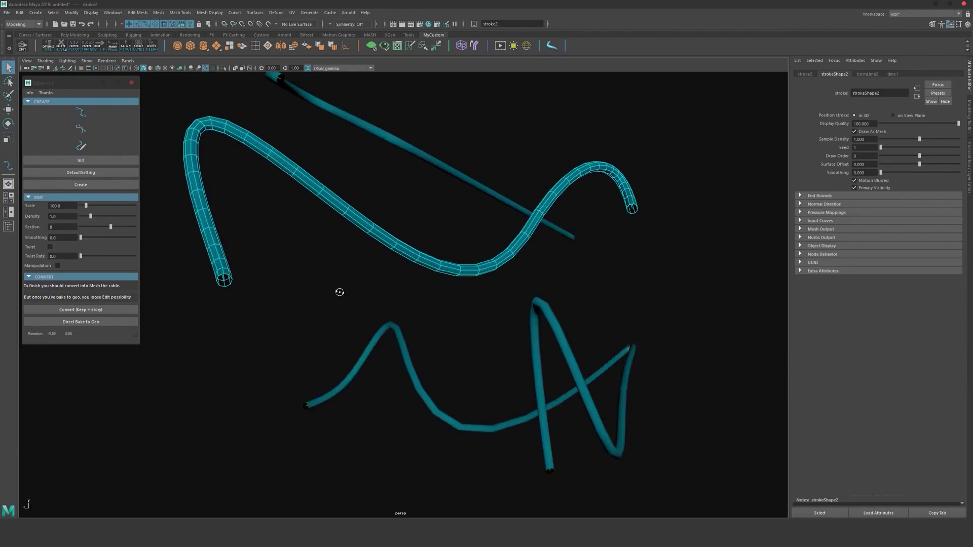
alt+drag(339, 293, 325, 276)
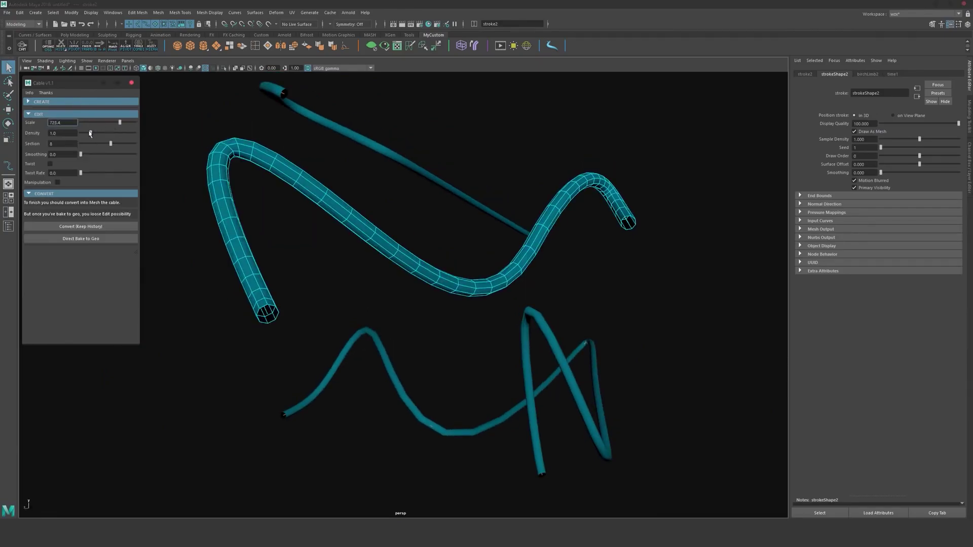
drag(109, 145, 79, 144)
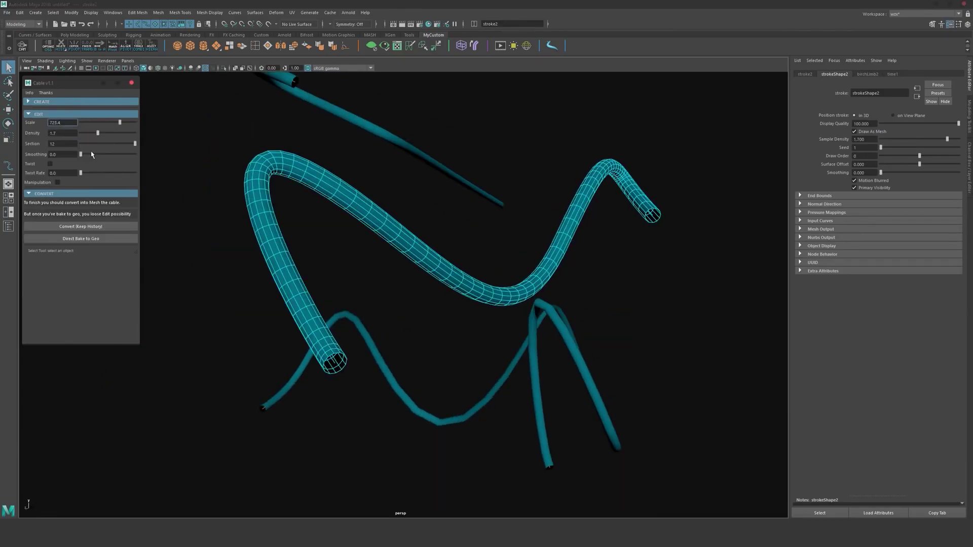
drag(202, 86, 531, 475)
key(f)
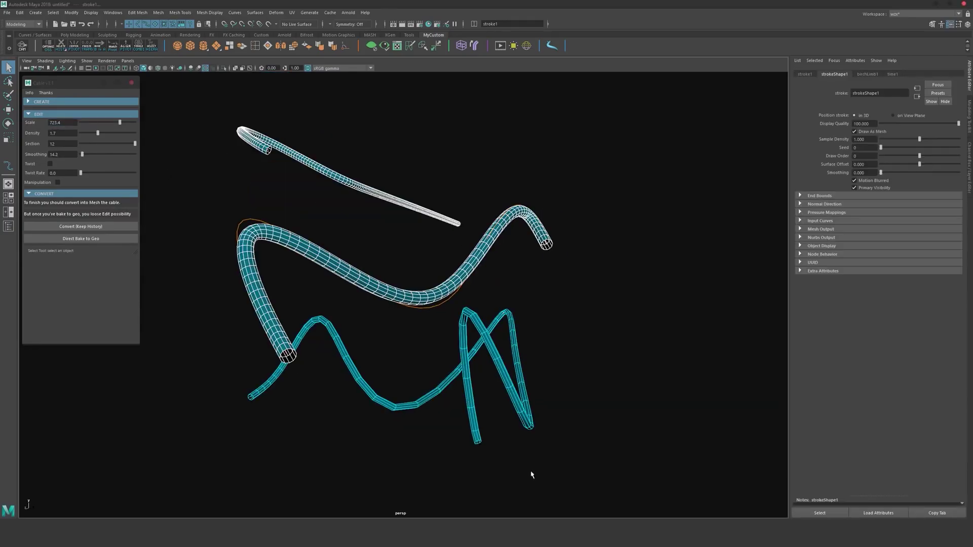
drag(99, 123, 119, 123)
- Reshape curve1 by moving two of its control points
right_click(294, 349)
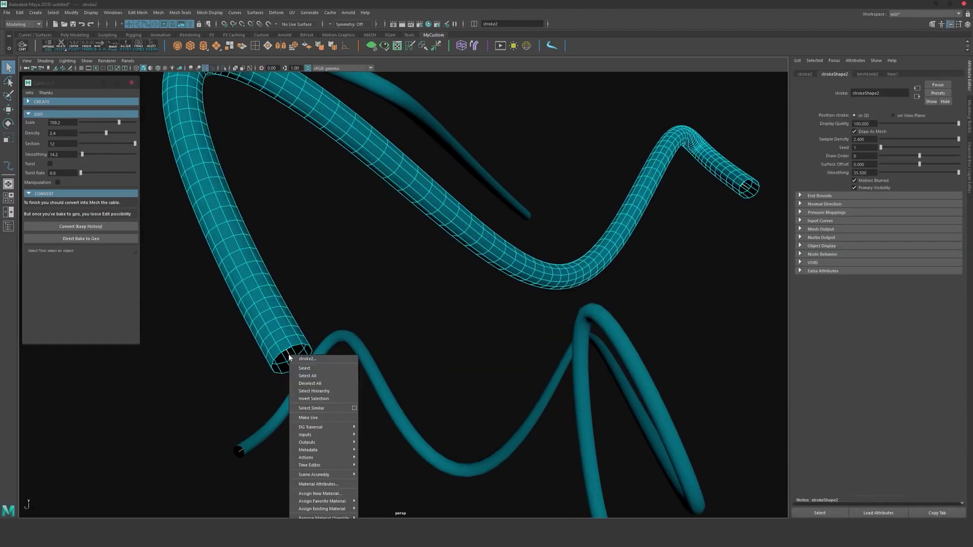
drag(298, 180, 180, 232)
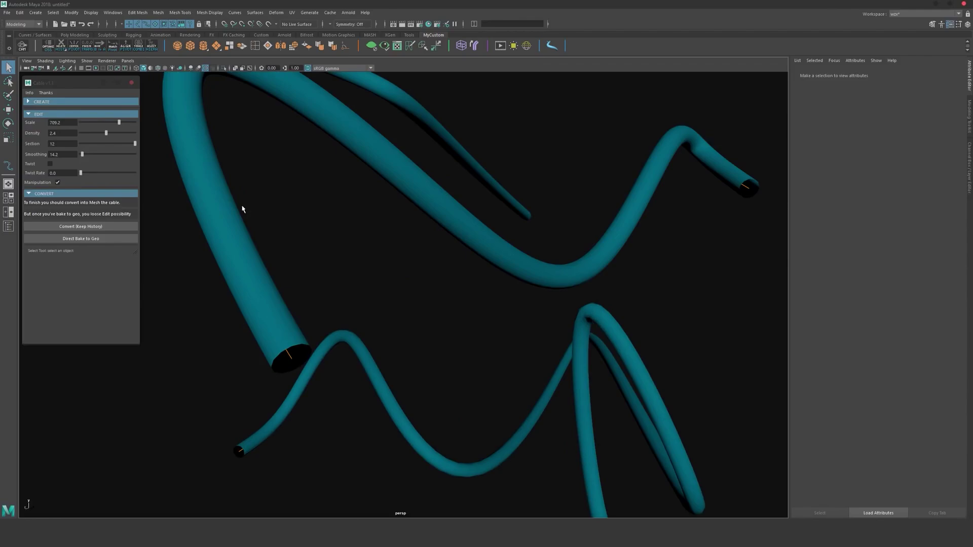
drag(297, 150, 348, 161)
key(w)
alt+drag(332, 250, 457, 304)
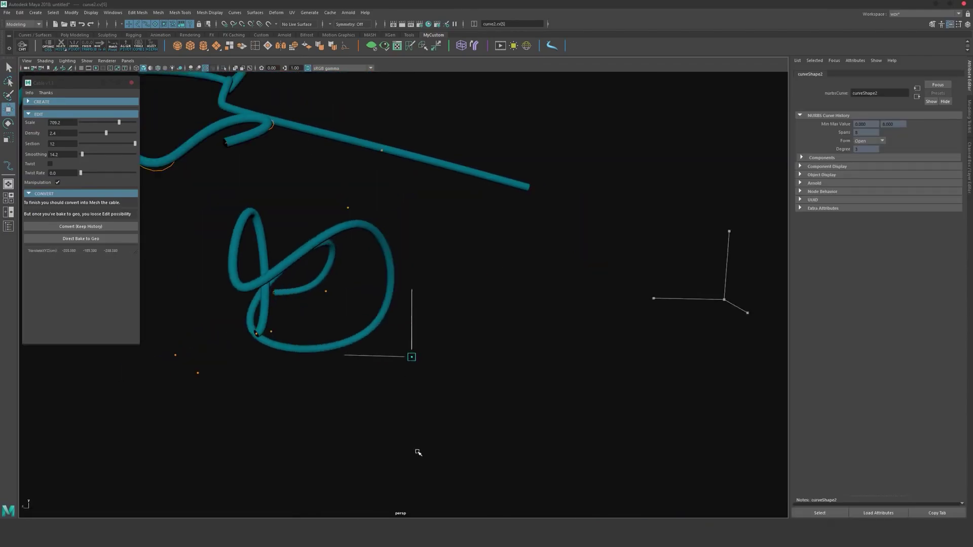
click(531, 327)
alt+drag(531, 327, 254, 253)
key(q)
- Select curve2's cable and its curve, viewed up close
click(355, 256)
key(f)
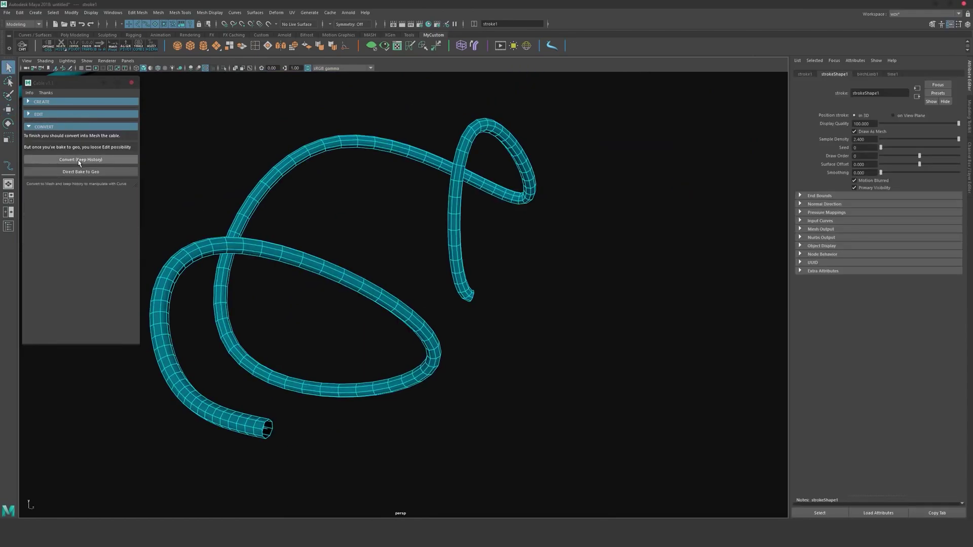
alt+drag(355, 256, 205, 359)
scroll(354, 299, down, 5)
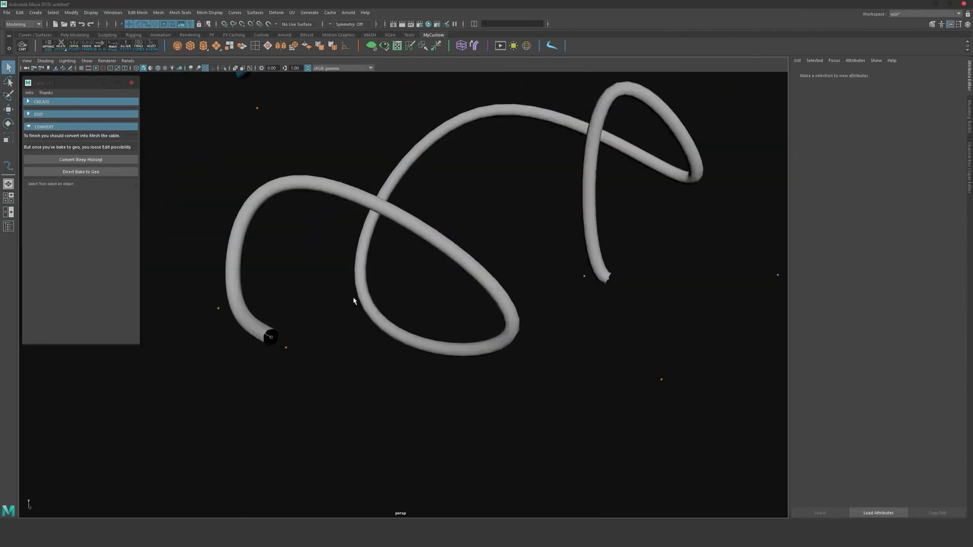
alt+drag(354, 300, 343, 191)
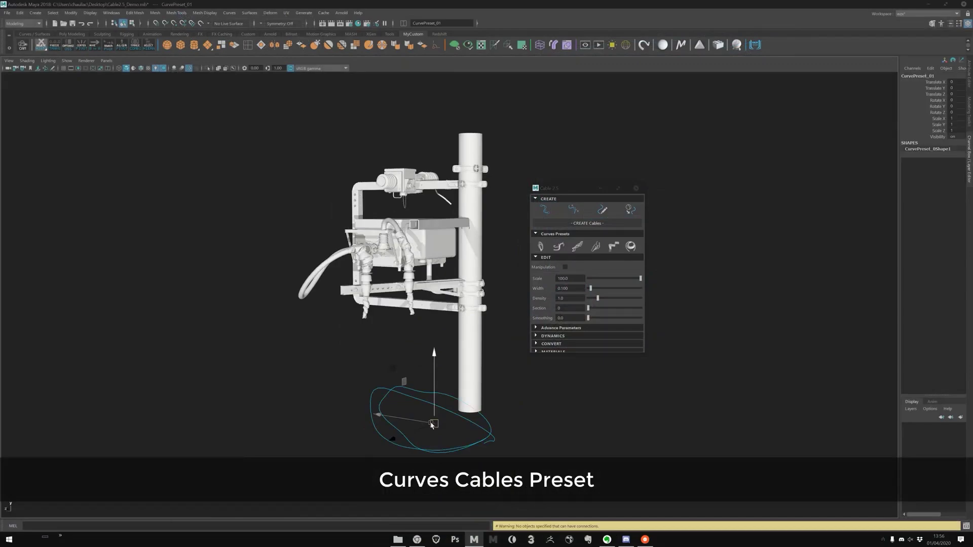
- Position the preset cable curve on the pole rig and set its scale to 4.9
alt+drag(521, 350, 472, 369)
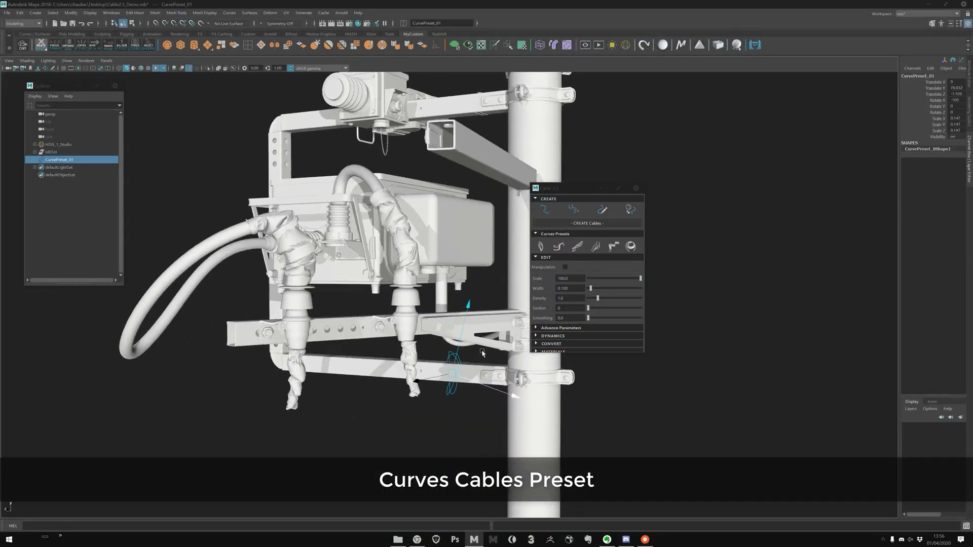
scroll(441, 304, up, 5)
drag(640, 278, 576, 339)
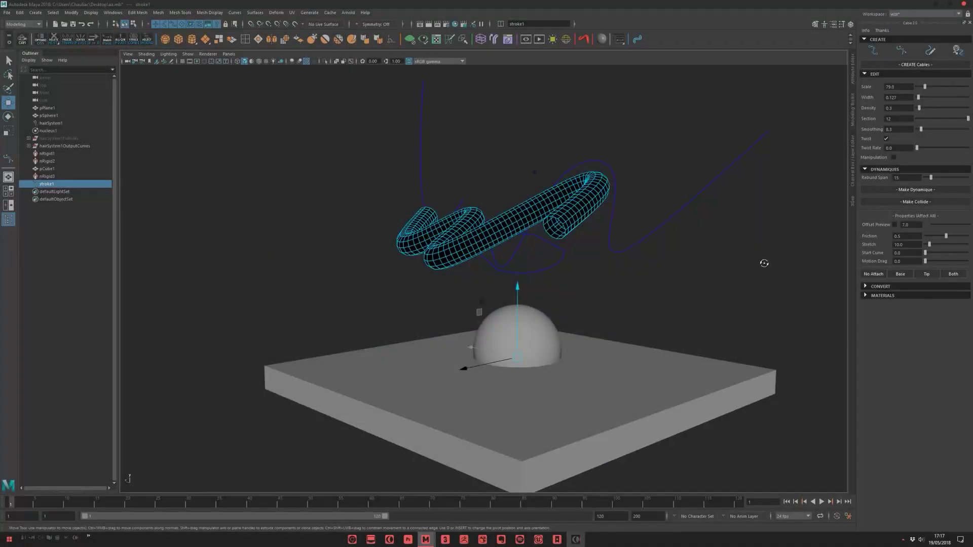
- Rewind the cable simulation to the first frame and scale pPlane1 up in X and Z
alt+drag(489, 429, 802, 234)
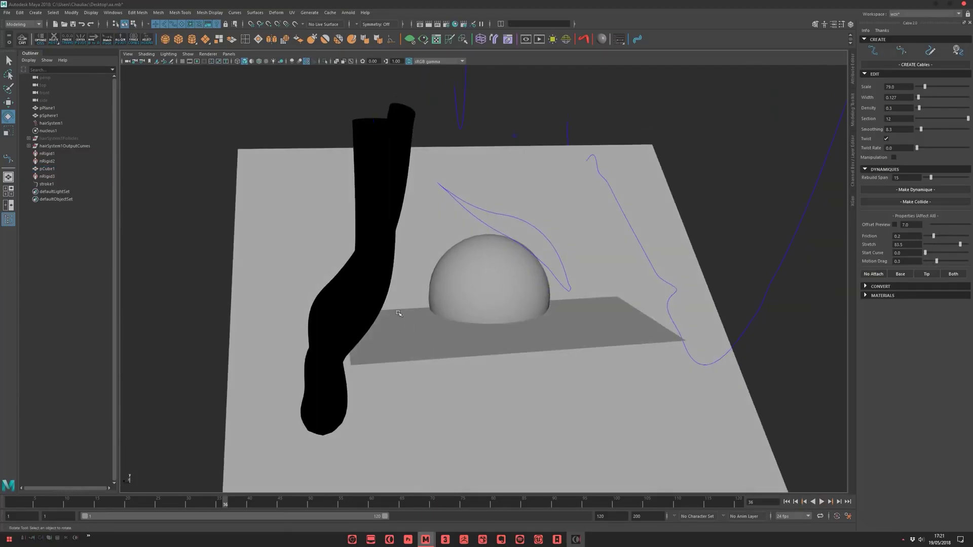
click(786, 502)
middle_drag(659, 352, 762, 499)
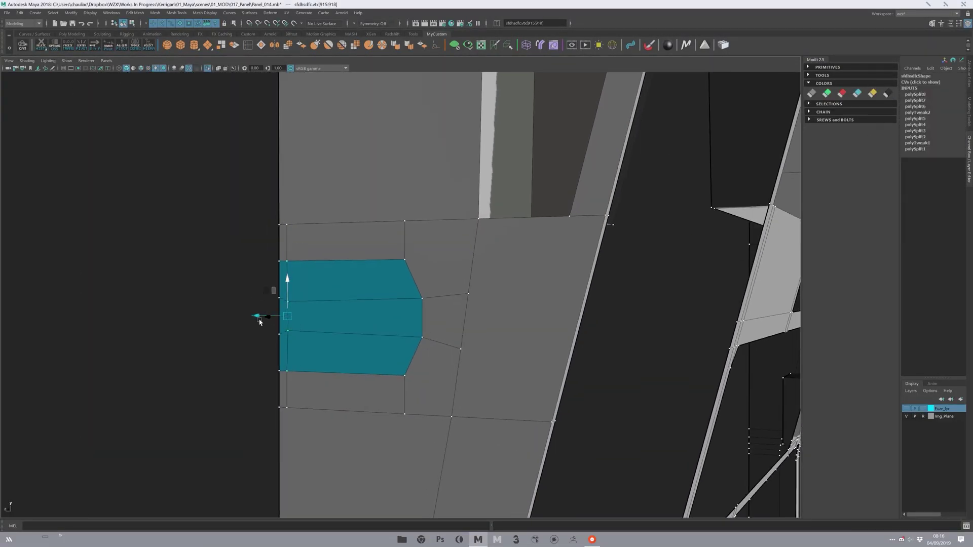
- Set the chain along the bezier curve to 26 links and inspect it up close
alt+drag(259, 322, 430, 250)
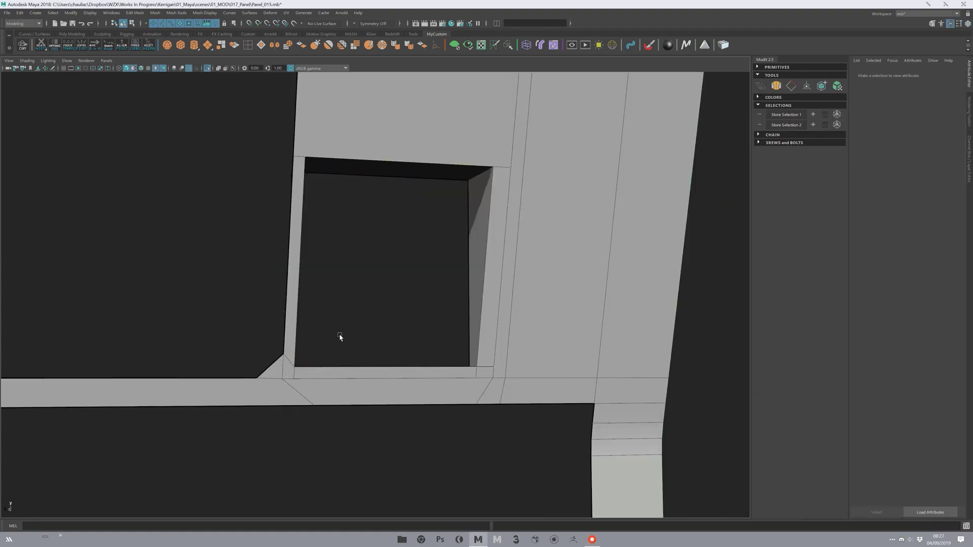
alt+drag(340, 337, 439, 377)
click(438, 378)
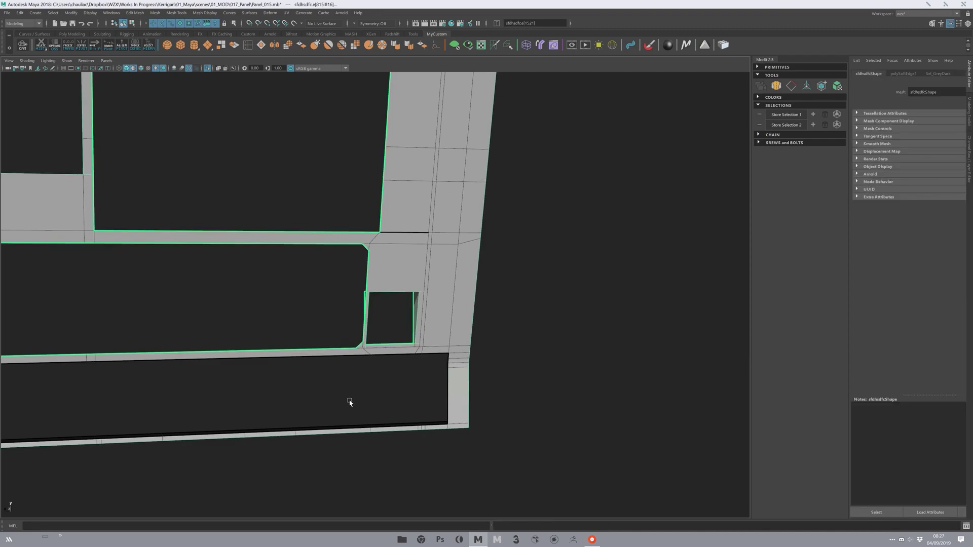
alt+drag(349, 402, 577, 237)
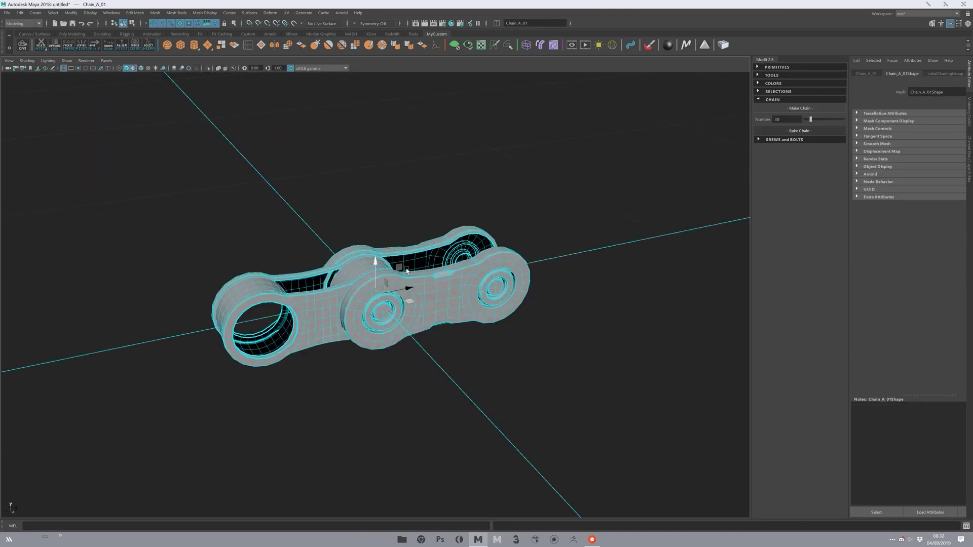
click(310, 316)
alt+drag(310, 316, 379, 326)
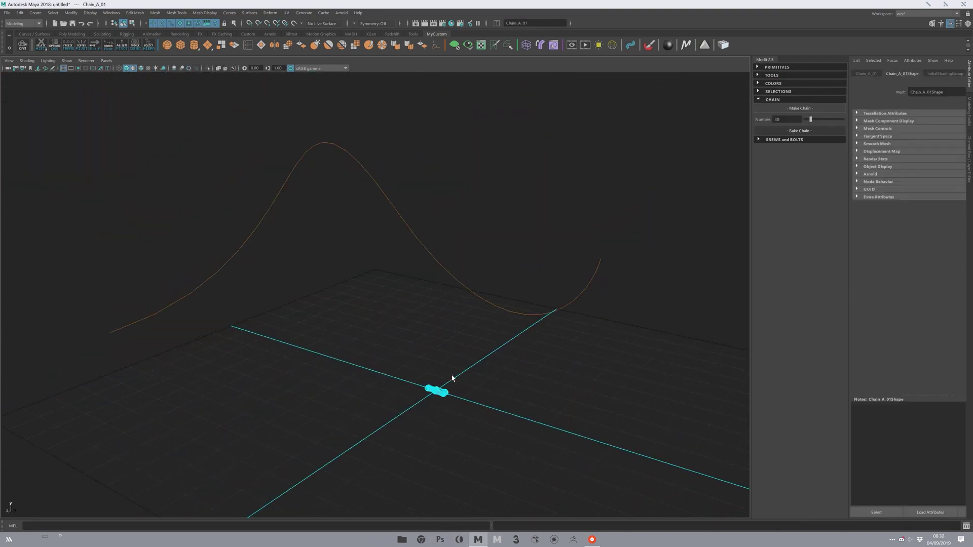
drag(810, 120, 807, 123)
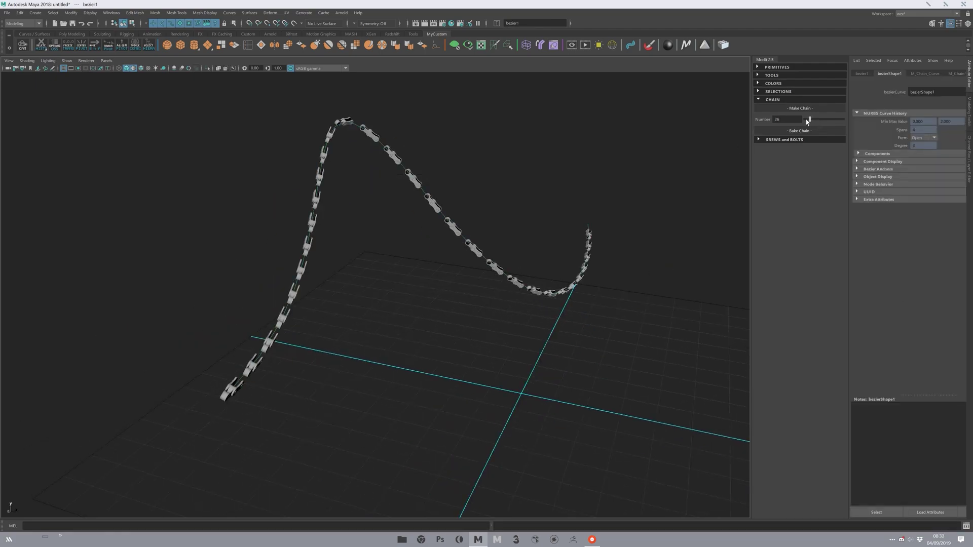
alt+right_drag(420, 273, 465, 237)
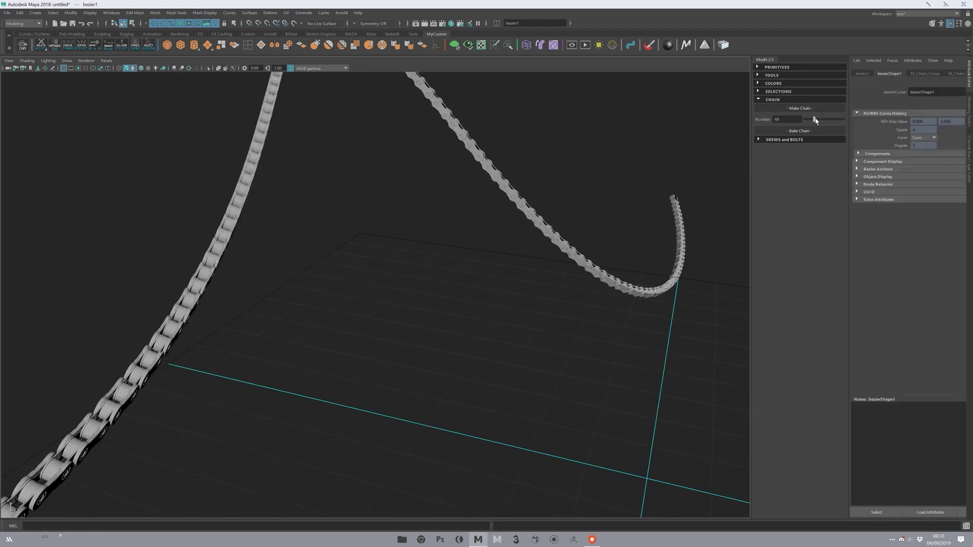
alt+right_drag(613, 190, 737, 147)
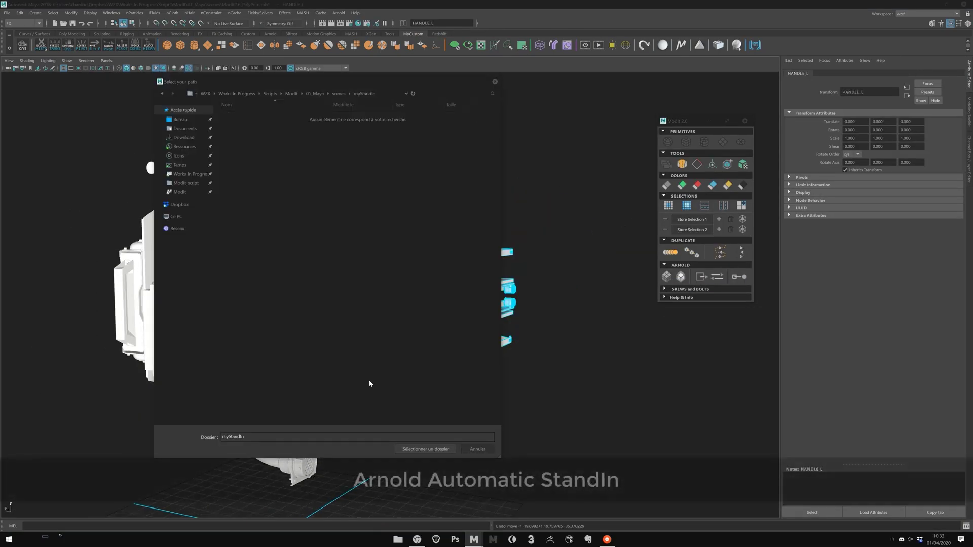
- Confirm the folder to load the Arnold StandIn from
click(425, 449)
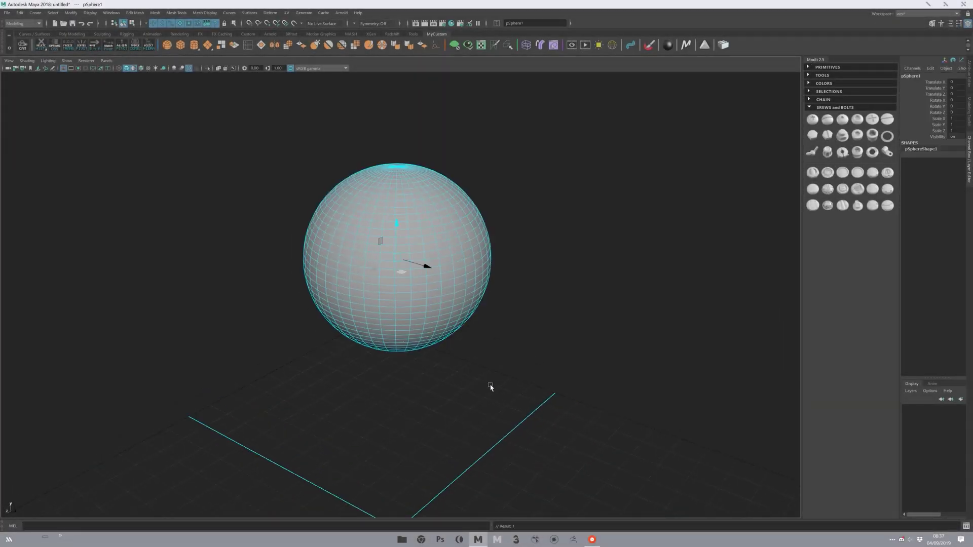
- Select a patch of faces on the sphere and place two screws on it
click(490, 388)
alt+right_drag(491, 387, 387, 494)
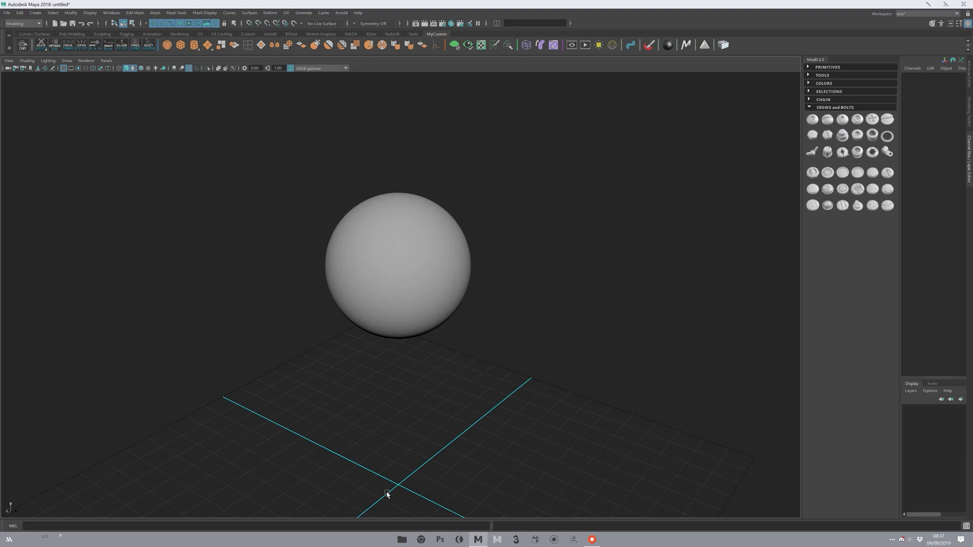
click(399, 218)
key(f)
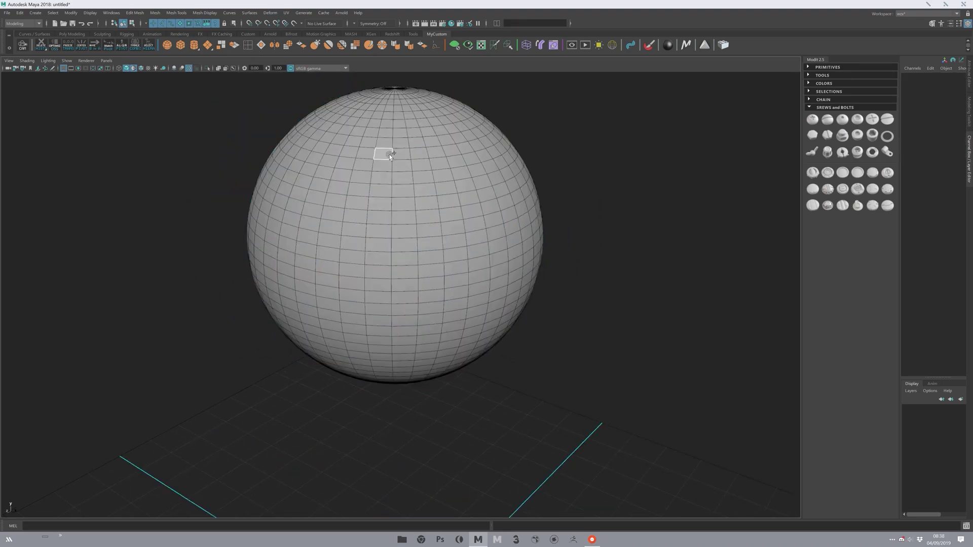
drag(374, 148, 389, 154)
click(813, 119)
alt+right_drag(625, 180, 303, 263)
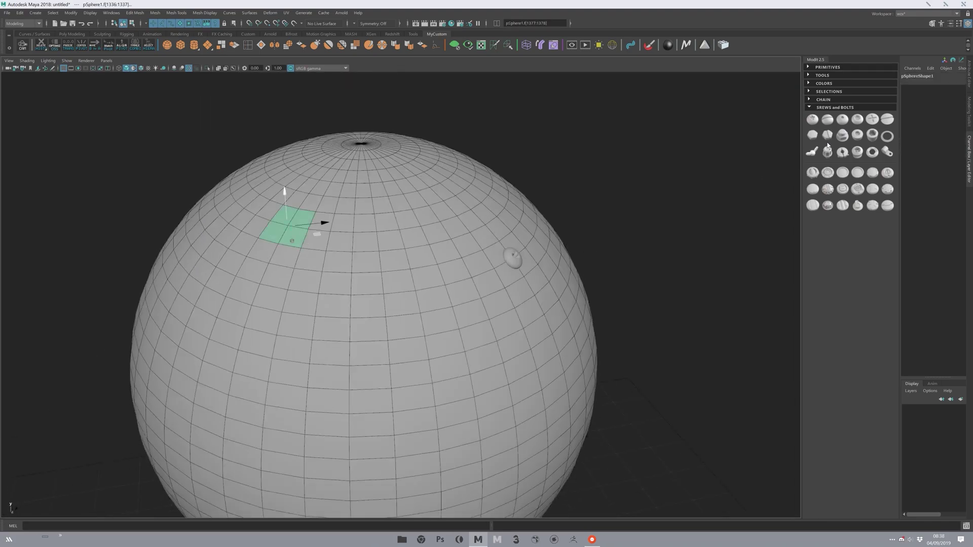
alt+drag(557, 243, 403, 282)
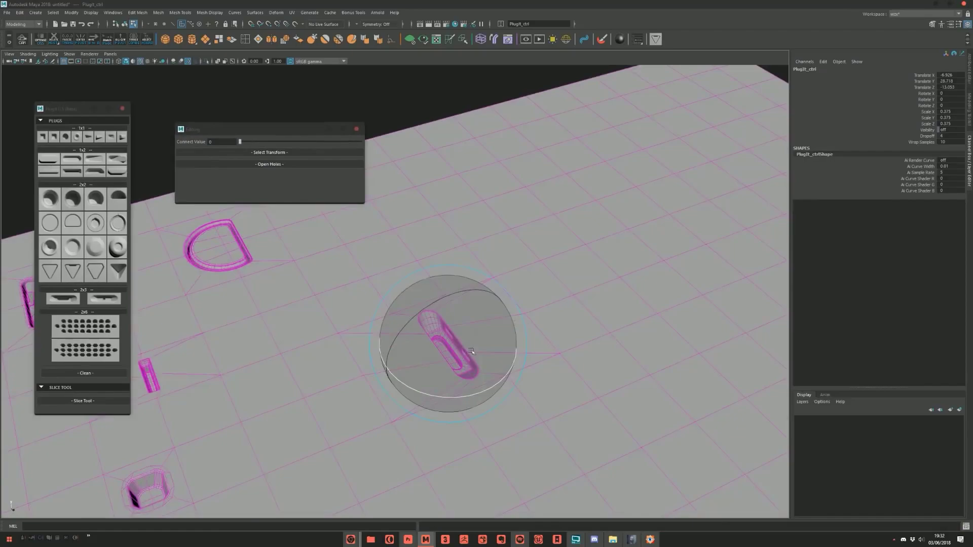
- Insert a cone plug into the selected sphere faces
alt+drag(471, 351, 463, 381)
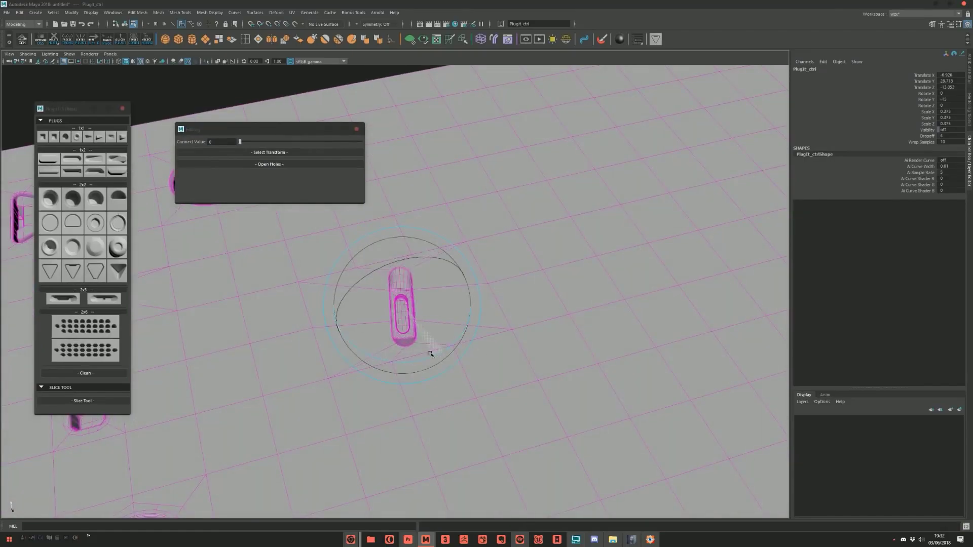
alt+drag(396, 356, 397, 390)
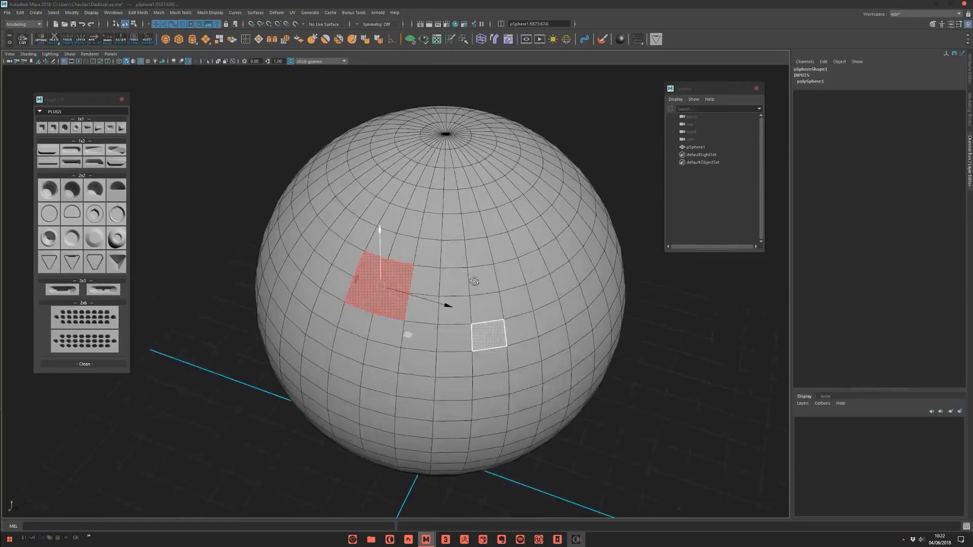
alt+drag(264, 213, 181, 163)
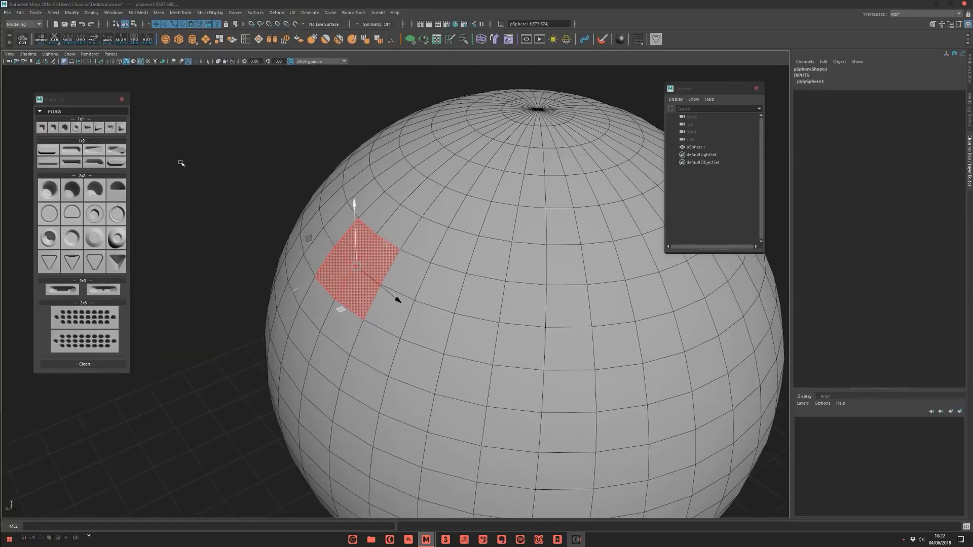
click(116, 264)
scroll(287, 428, up, 5)
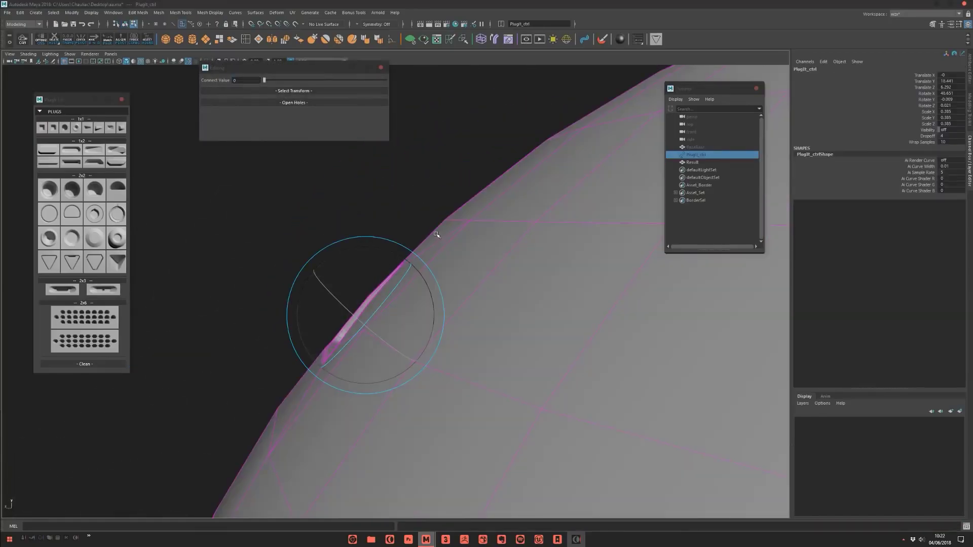
- Inspect the sphere's plug, then select a 2x6 block of faces on the plane
alt+drag(436, 234, 617, 234)
click(515, 219)
alt+drag(515, 219, 297, 203)
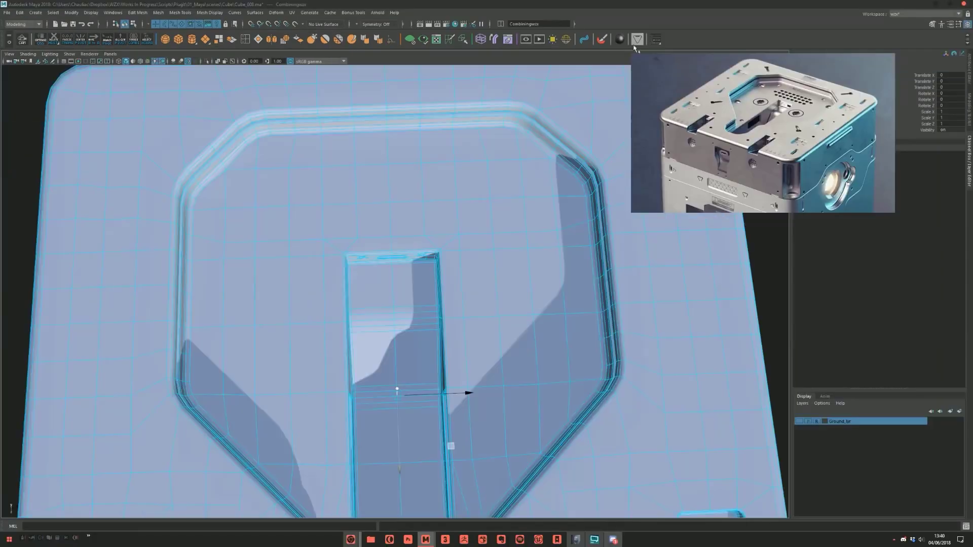
click(302, 185)
shift+click(502, 208)
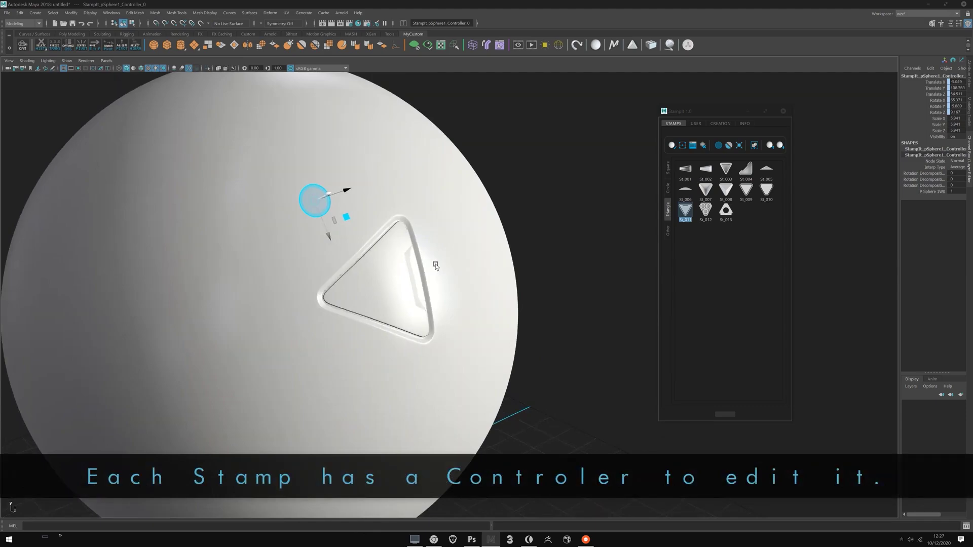
- Select the triangle stamp's projection on the sphere
click(436, 266)
alt+drag(435, 266, 461, 212)
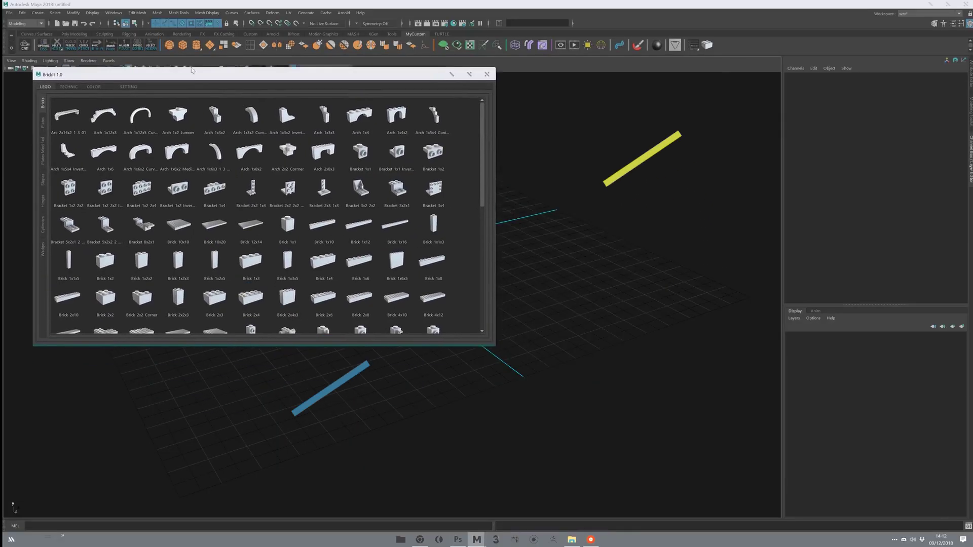
- Dock the LEGO brick library beside the viewport and add a Brick 2x4
drag(164, 76, 968, 211)
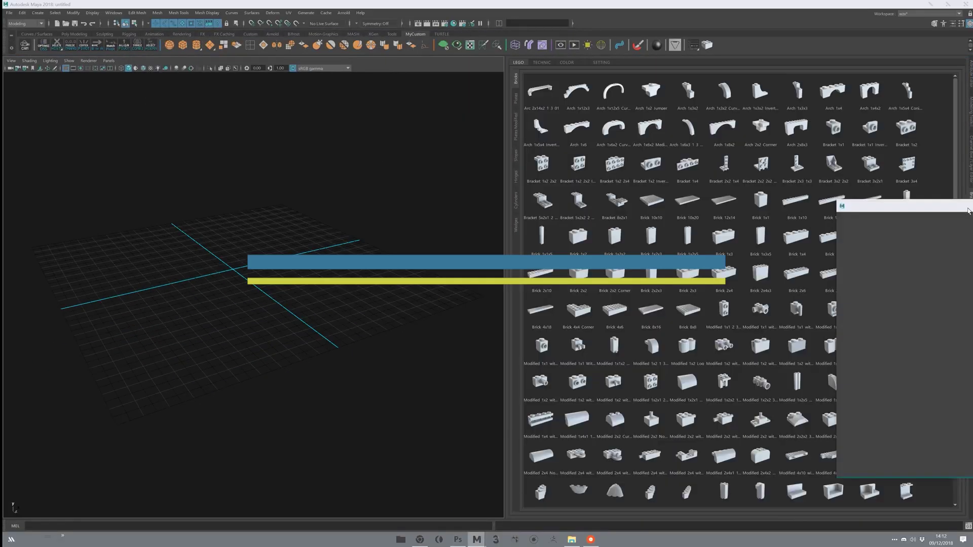
click(645, 155)
click(645, 78)
click(817, 347)
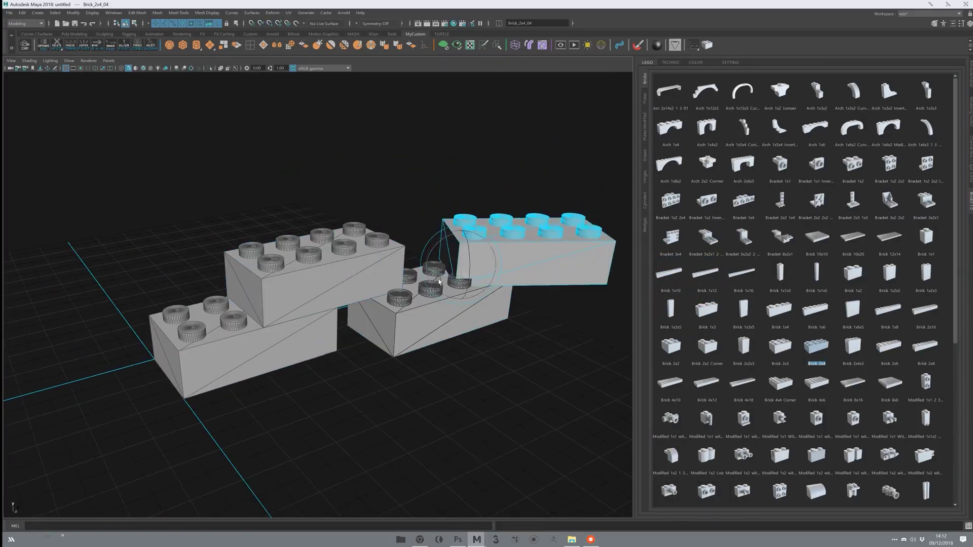
- Place a Hinge Brick 1x2 and turn the curved panel onto the axle end
click(644, 178)
click(670, 127)
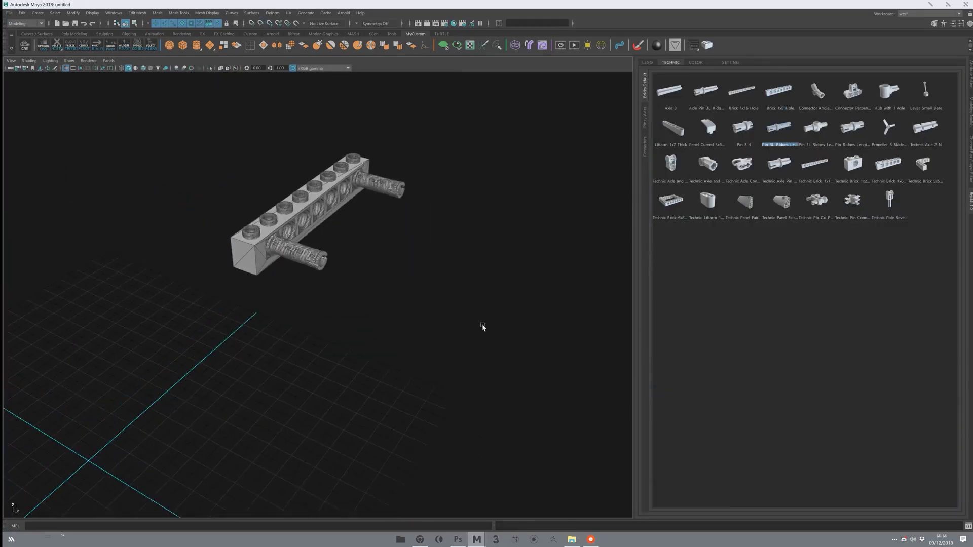
drag(501, 389, 343, 347)
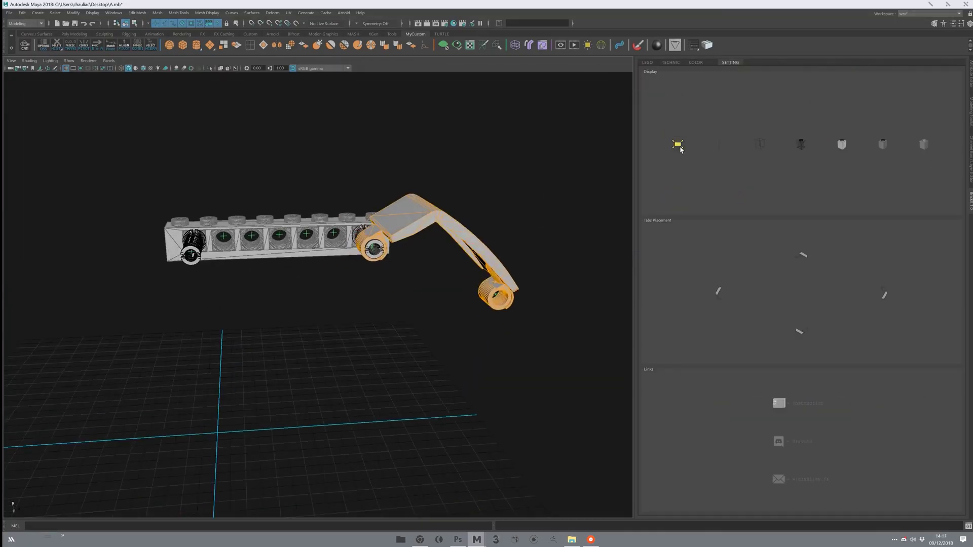
- Import BrickIt's ready-made lighting scene
click(678, 144)
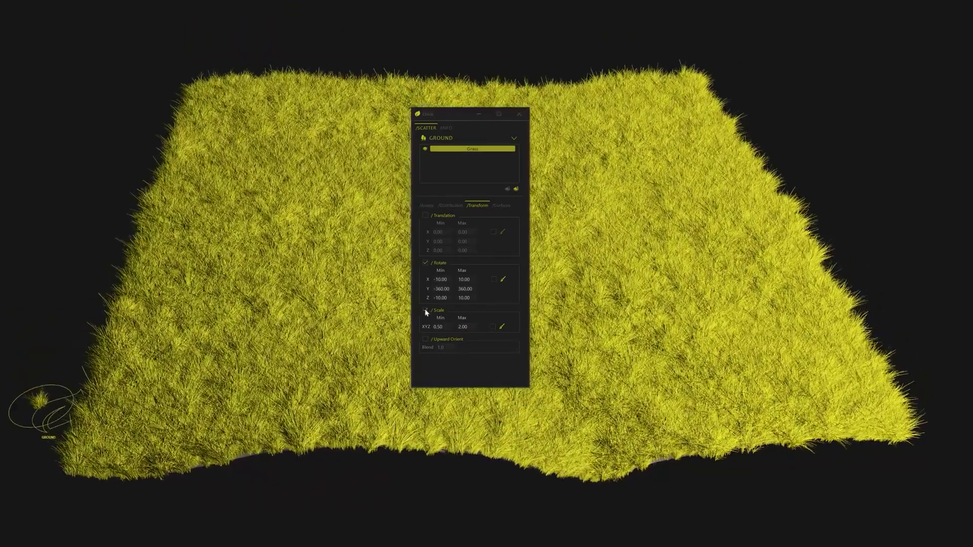
- Show the grass as lightweight proxies and move the render camera so the clipping follows
double_click(465, 326)
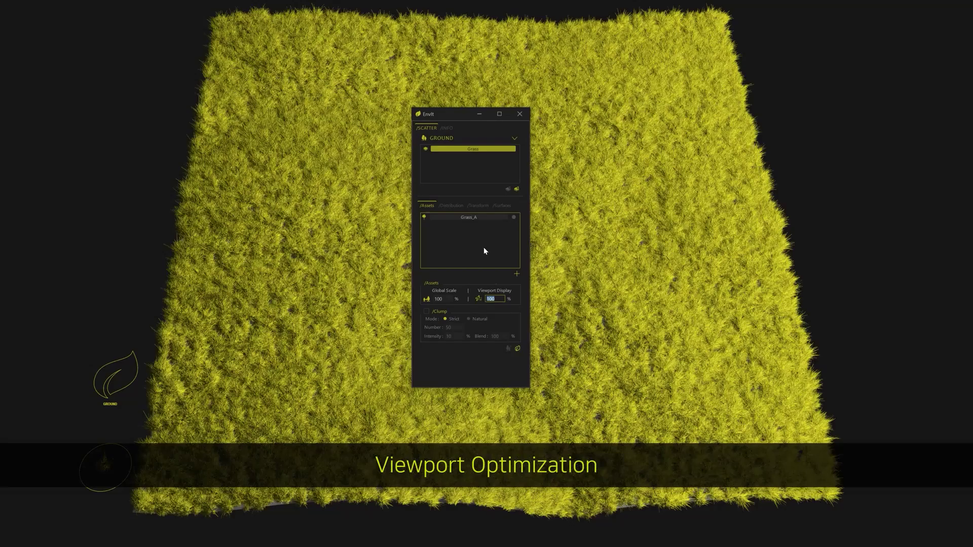
click(570, 299)
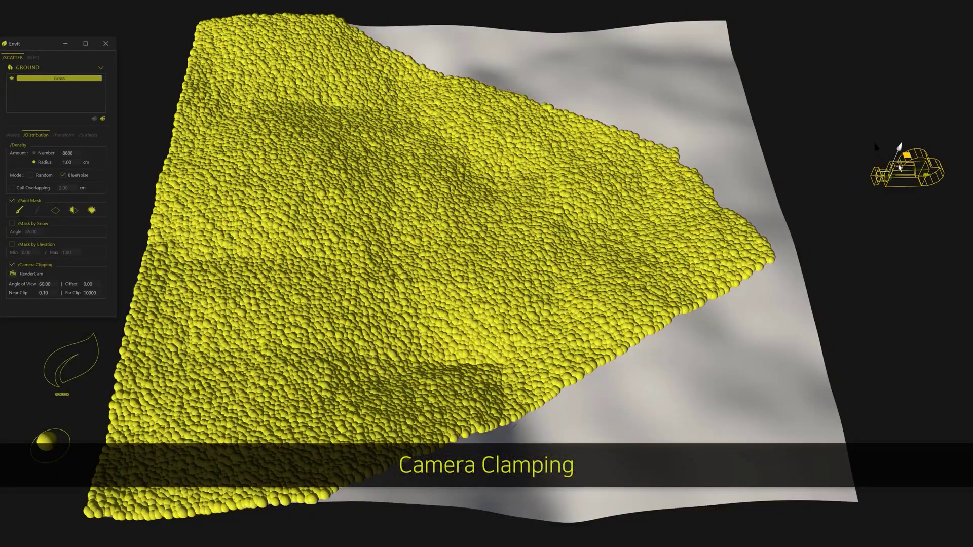
drag(872, 145, 847, 130)
- Clip the grass to a 40° angle of view, offset 10 and far clip 300, then erase a grass strip
text(40)
key(Tab)
text(10)
key(Tab)
key(Tab)
text(300)
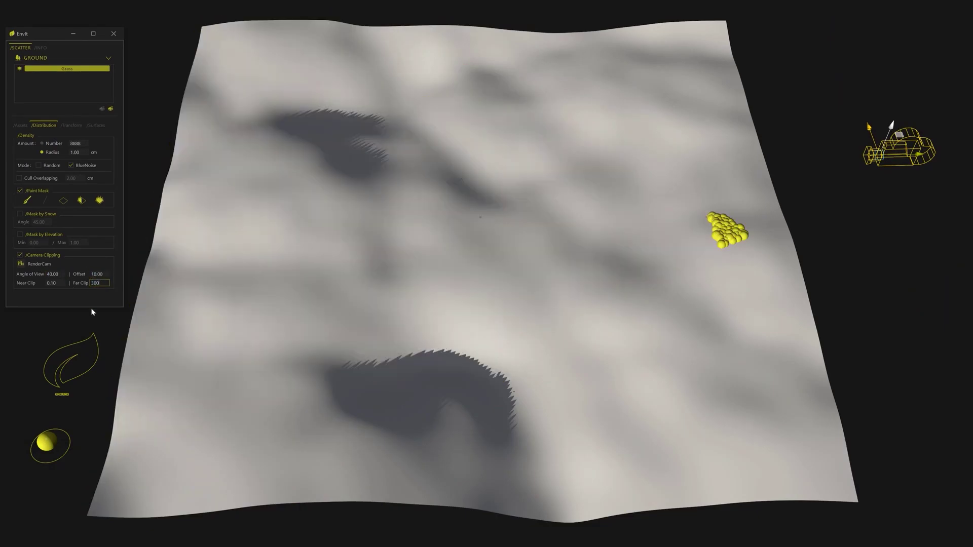
drag(900, 149, 750, 181)
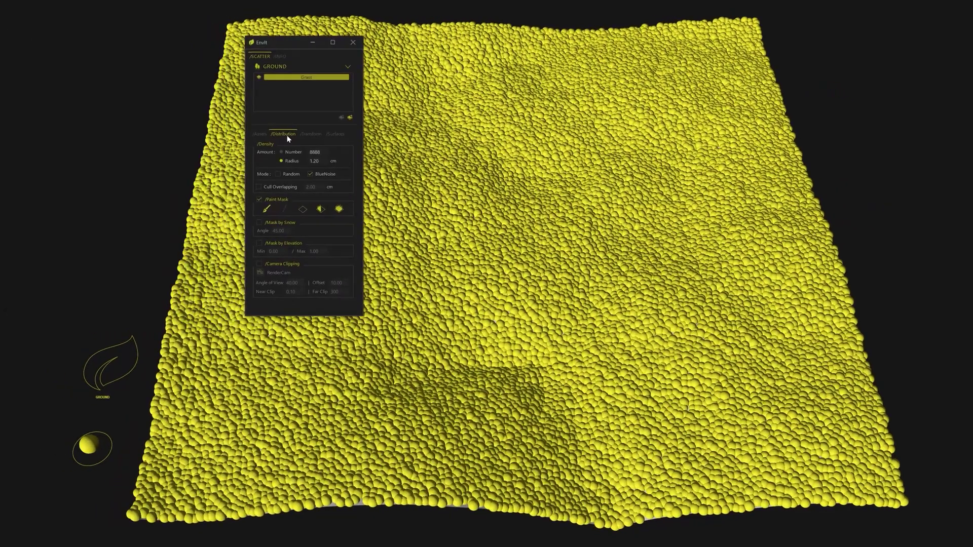
drag(400, 494, 669, 117)
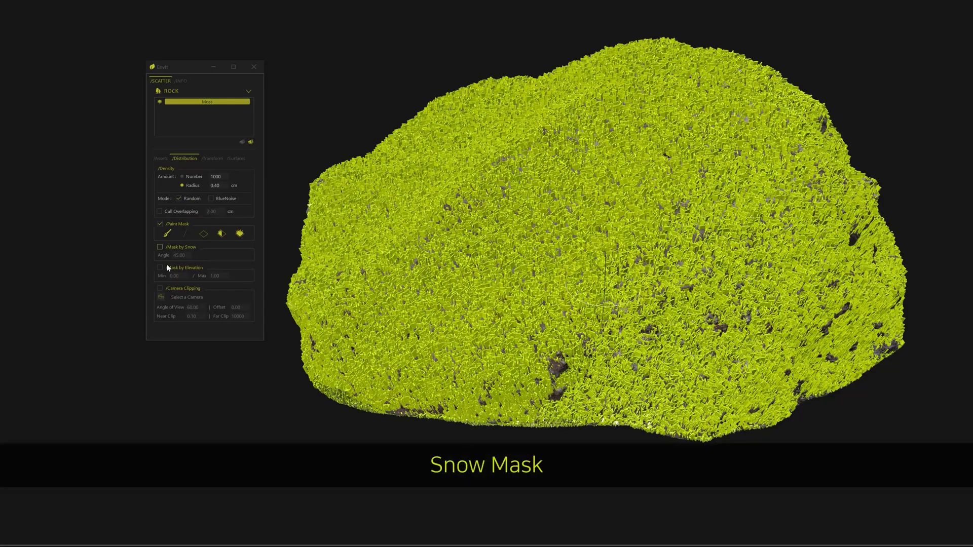
- Enable Mask by Snow and Mask by Elevation with maximum 1.50 and minimum -0.50
click(187, 247)
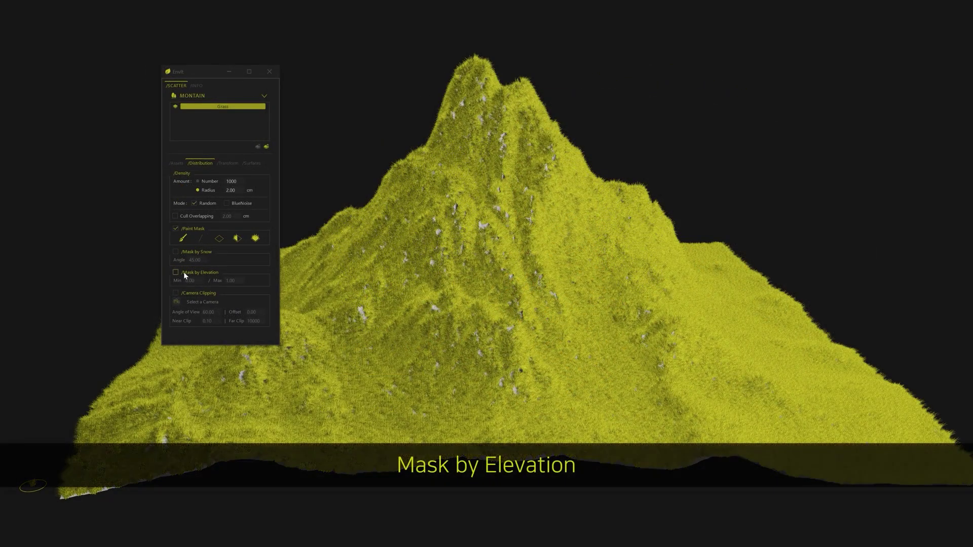
click(181, 272)
drag(242, 280, 215, 282)
text(1.50)
key(Return)
text(-0.50)
key(Return)
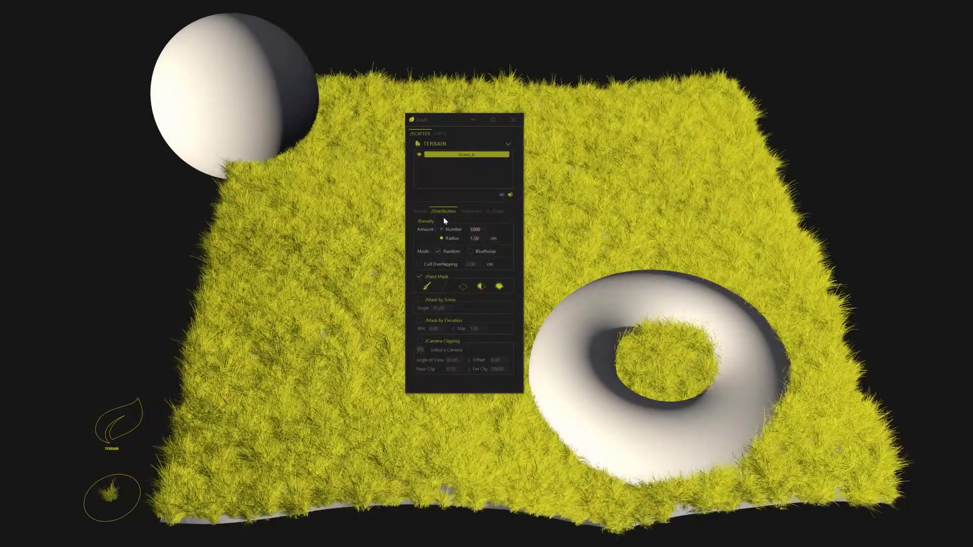
- Add the house to the terrain's avoided surfaces so grass clears around it
click(495, 211)
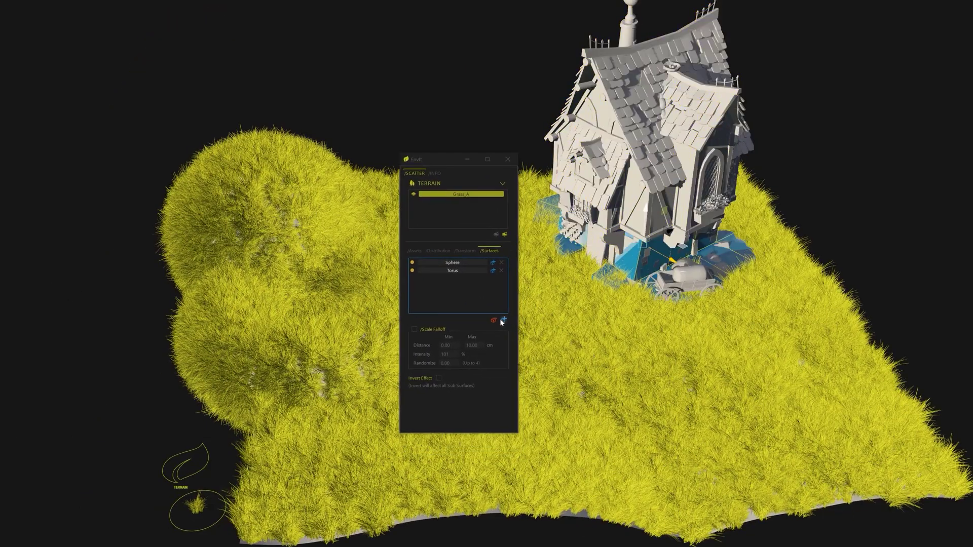
click(503, 320)
click(732, 328)
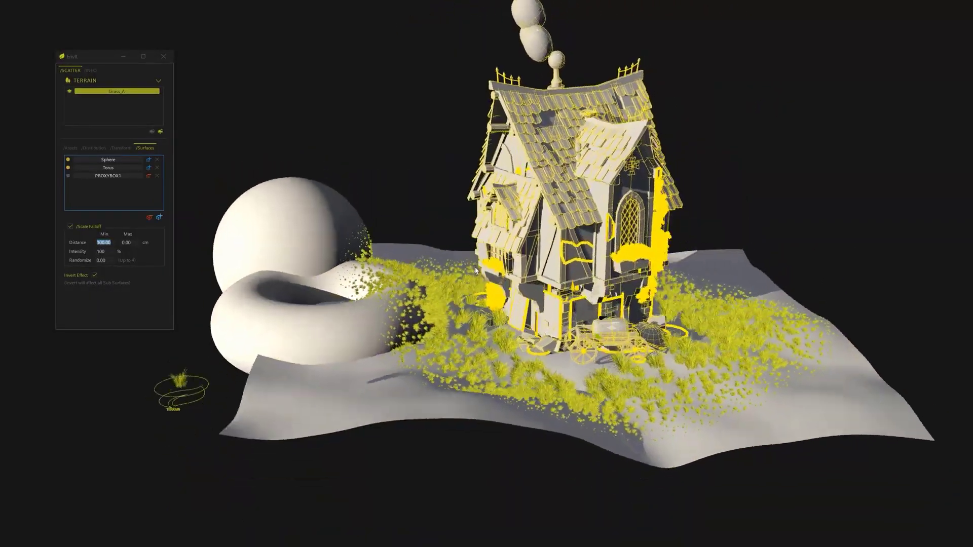
click(427, 250)
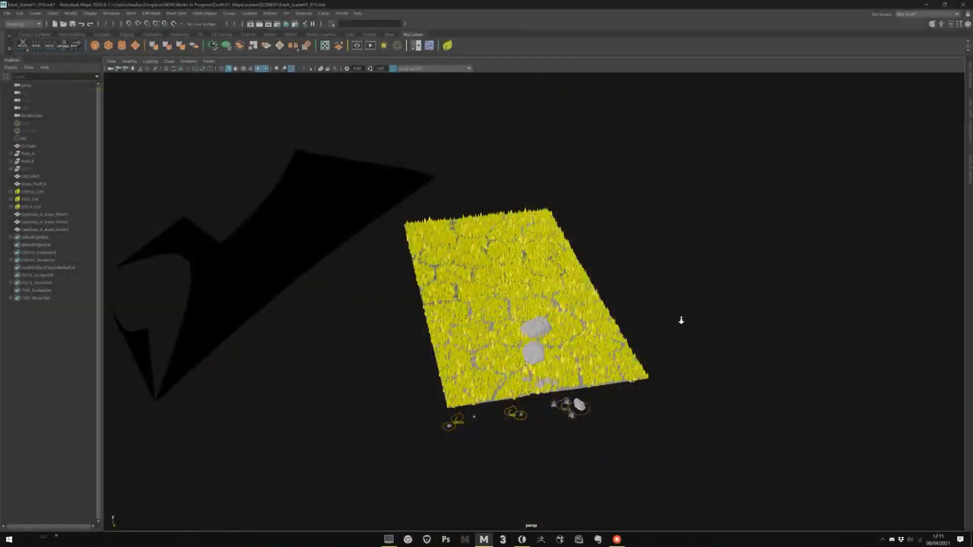
scroll(679, 319, up, 10)
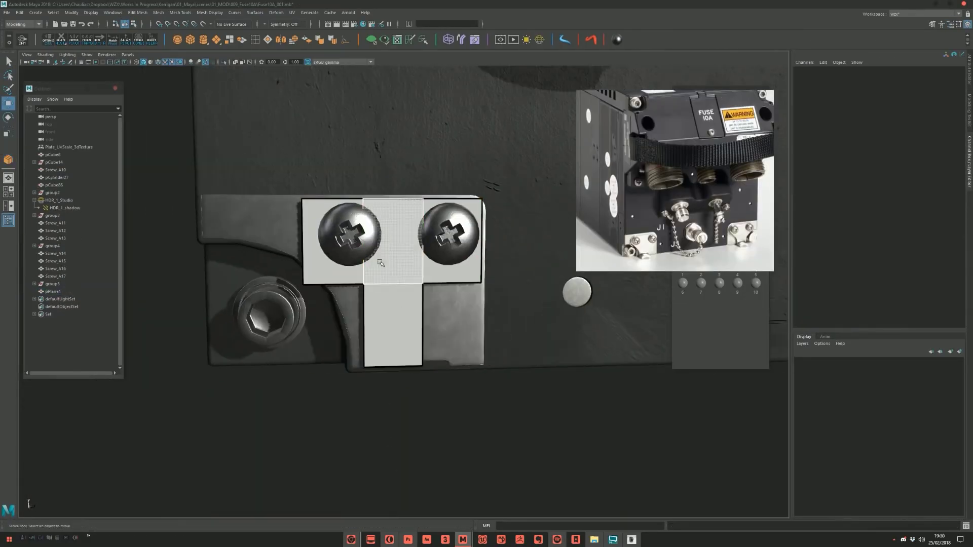
- Select pPlane1 in whole-object selection mode and activate the Move tool
click(381, 263)
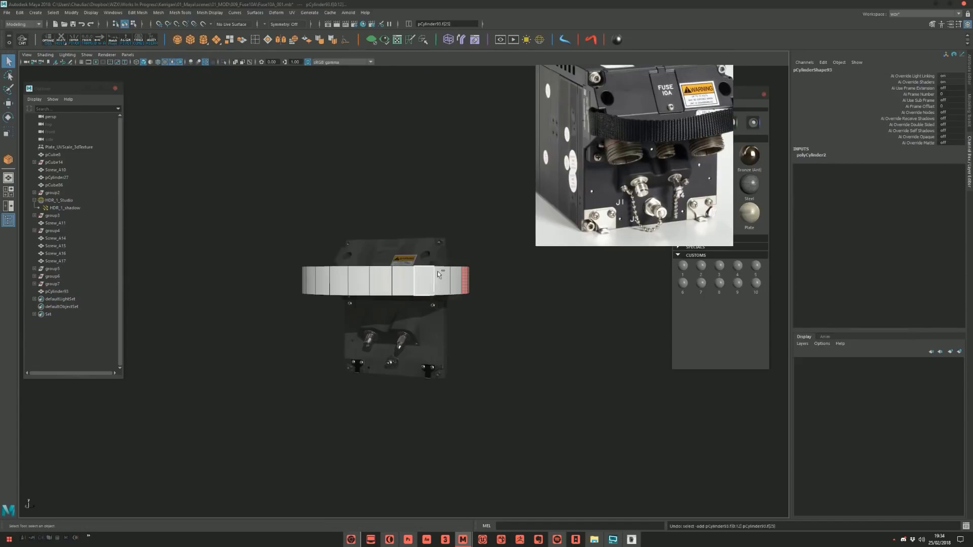
key(F8)
scroll(439, 275, up, 5)
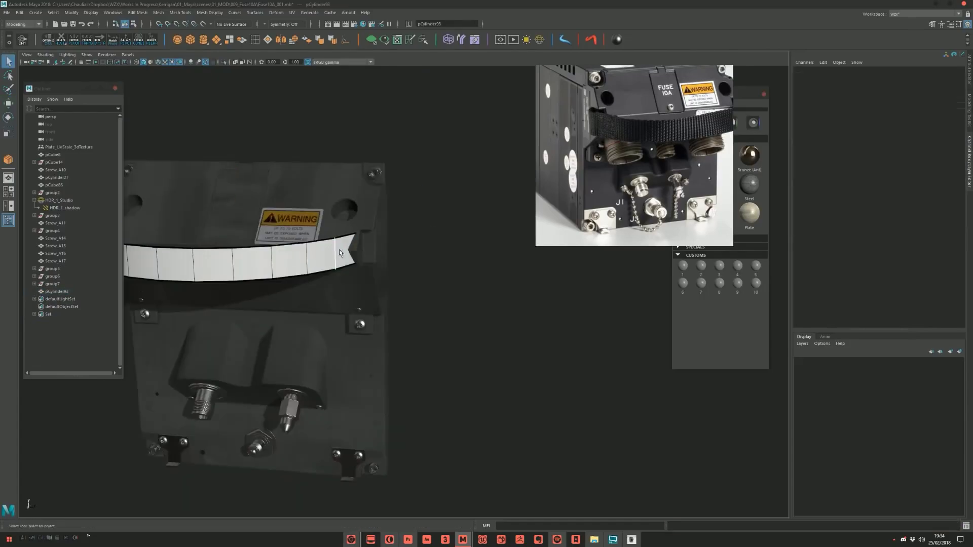
key(w)
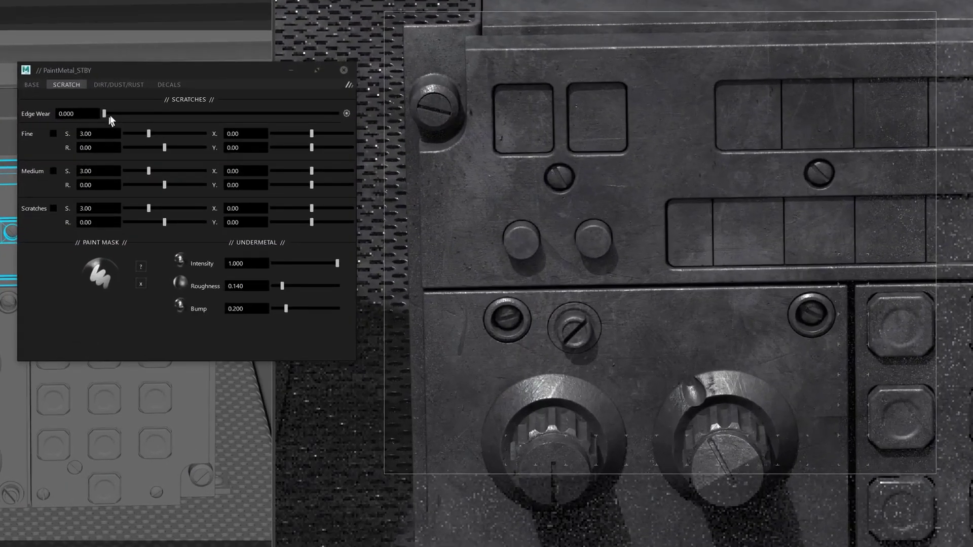
- Raise Edge Wear for scratches, and lower Dirt Spread to 0.288 and Rust Spread to 0.806
drag(108, 111, 111, 109)
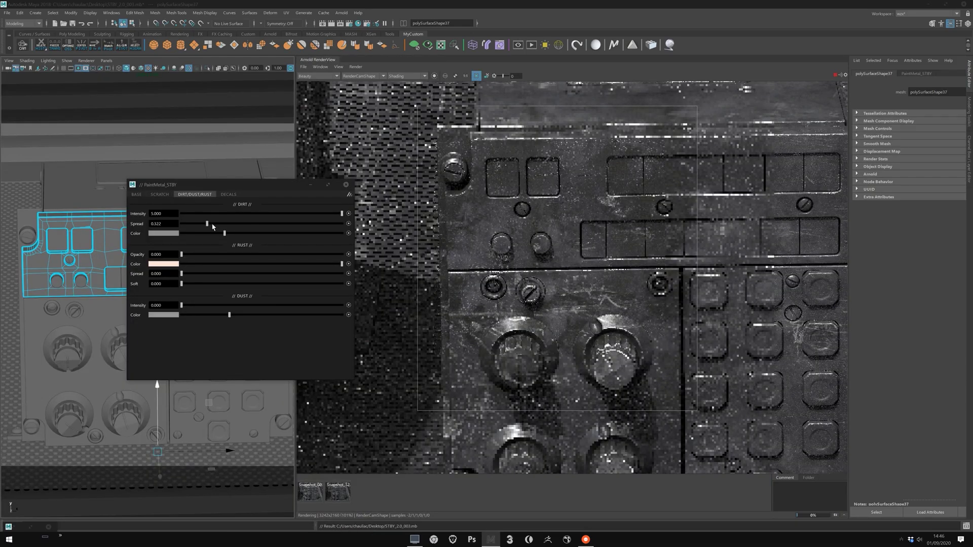
drag(212, 227, 197, 224)
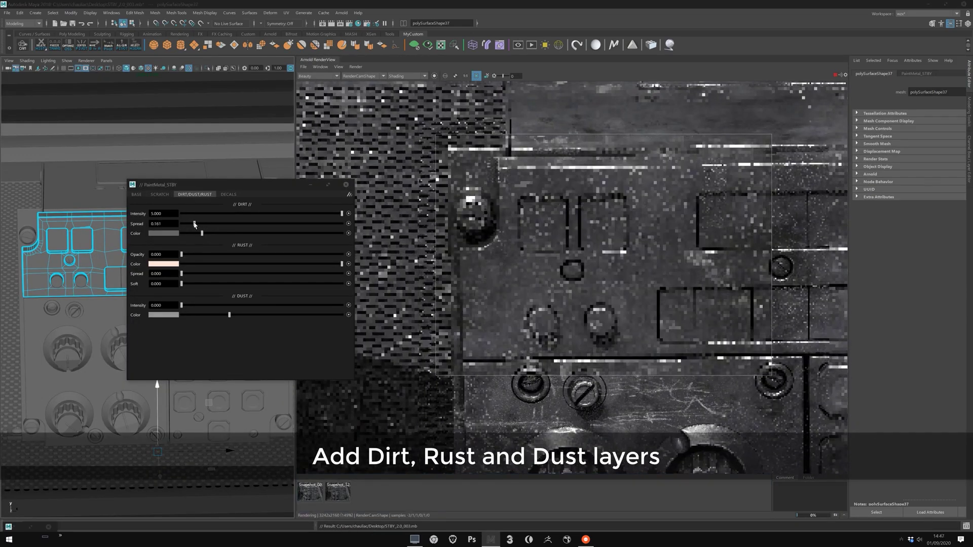
drag(186, 275, 185, 285)
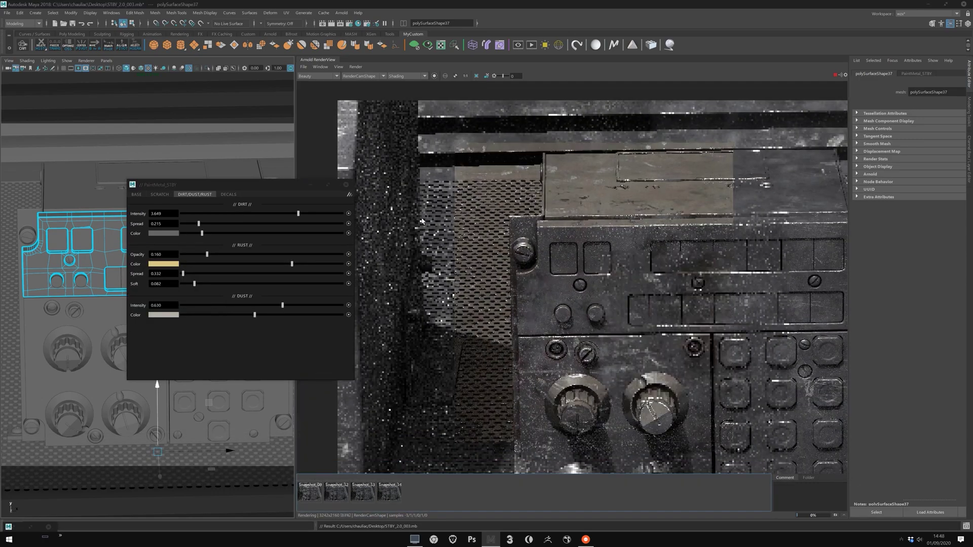
scroll(561, 267, down, 3)
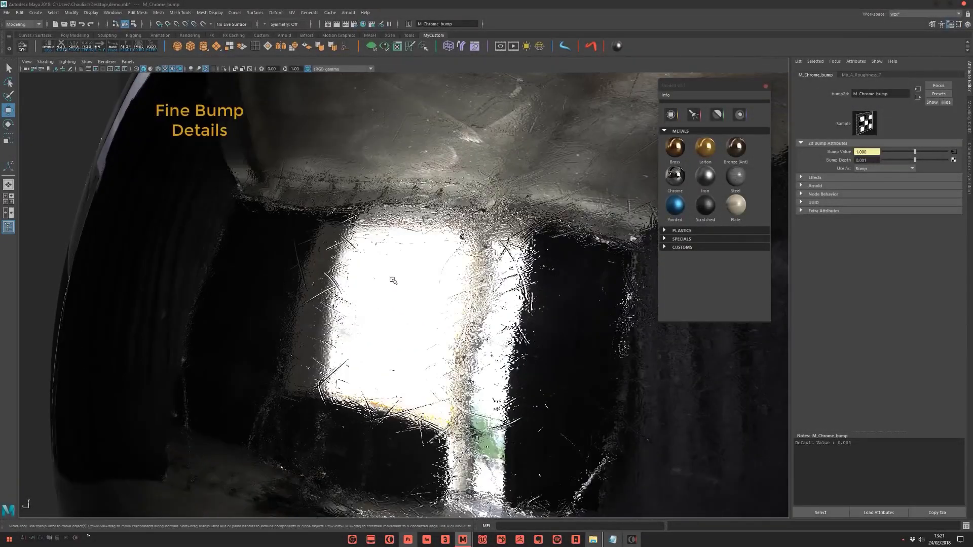
- Edit Bump Depth, enable Mask by Snow, paint away a moss patch, and orbit the LEGO ship
click(875, 160)
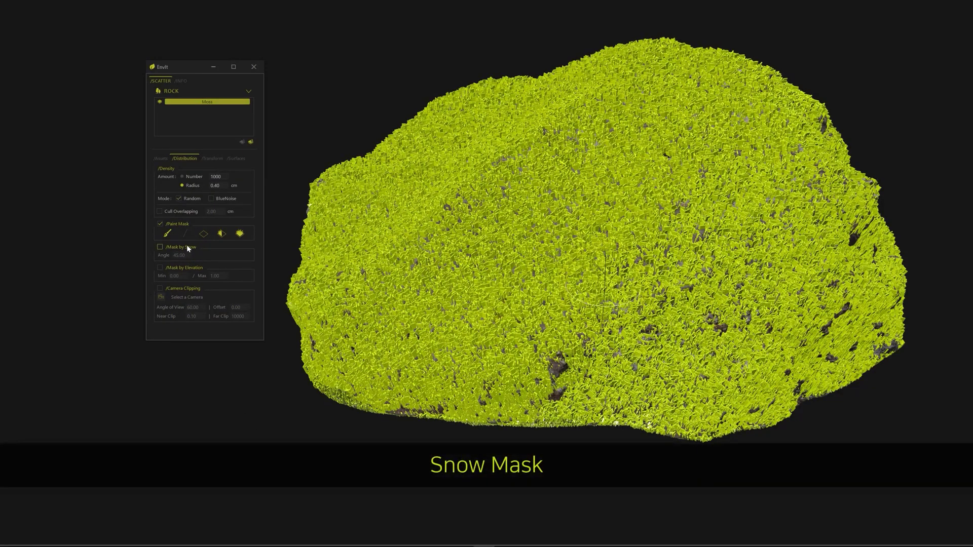
click(186, 244)
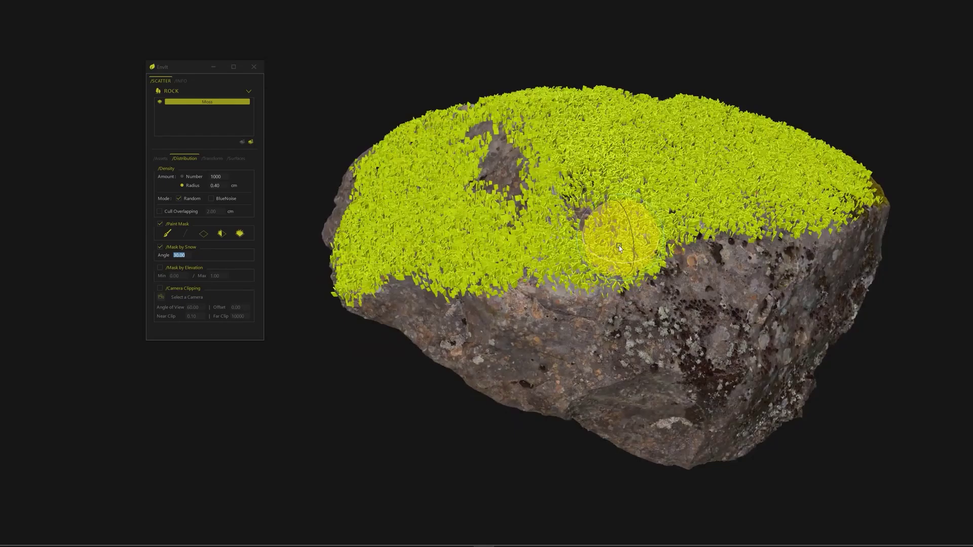
drag(684, 133, 644, 168)
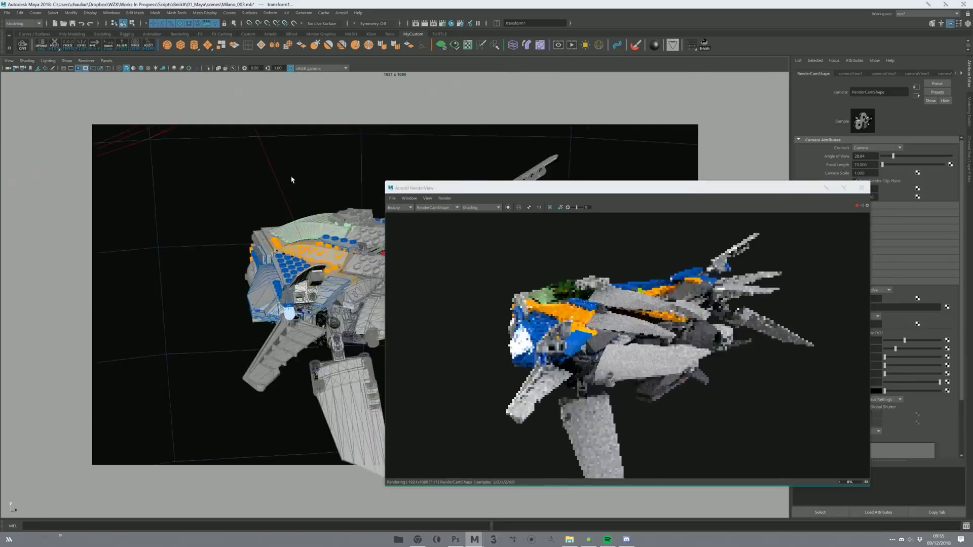
alt+drag(292, 180, 297, 213)
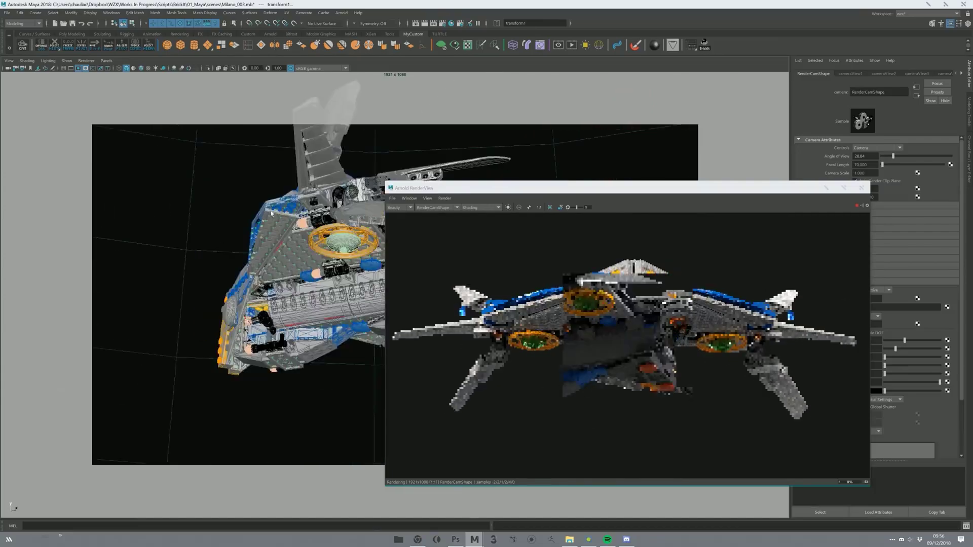